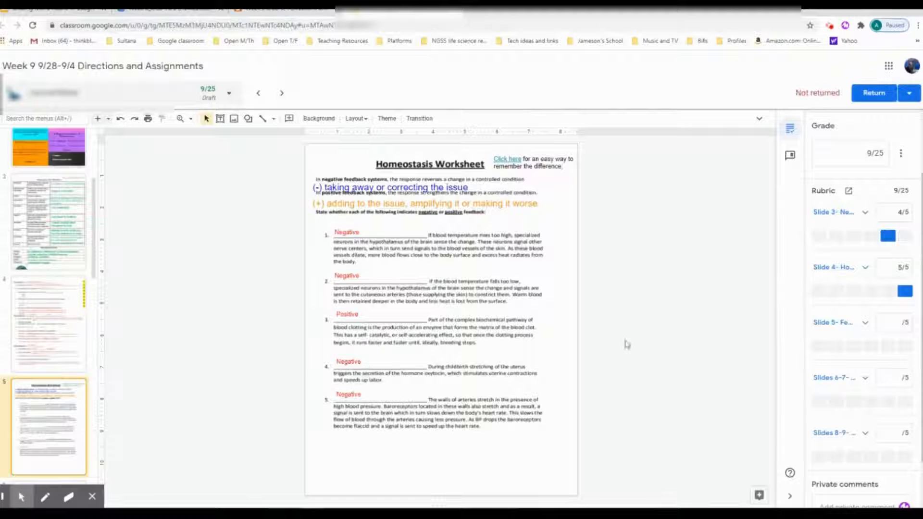
Score the student's Slide 5 rubric criterion 4/5, and check slides 6 and 7 and score their criterion 5/5
left_click(887, 346)
scroll(41, 423, "down", 2)
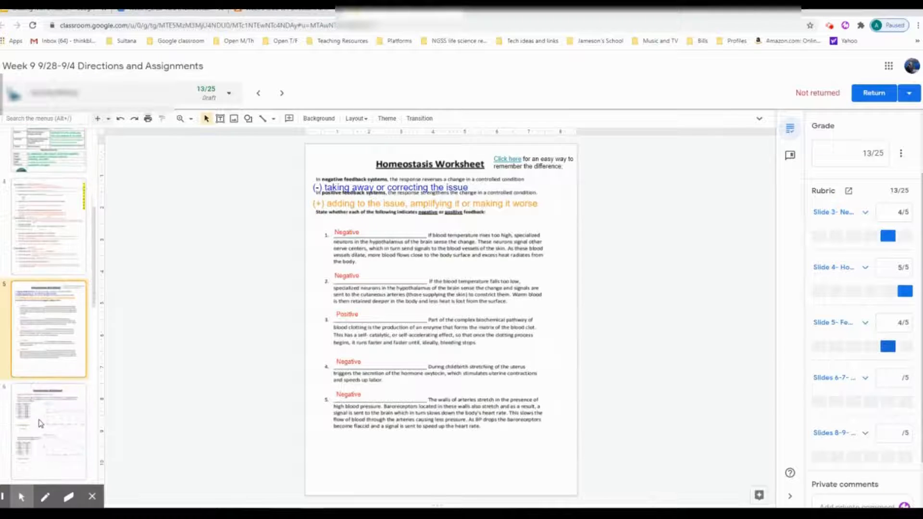
left_click(41, 422)
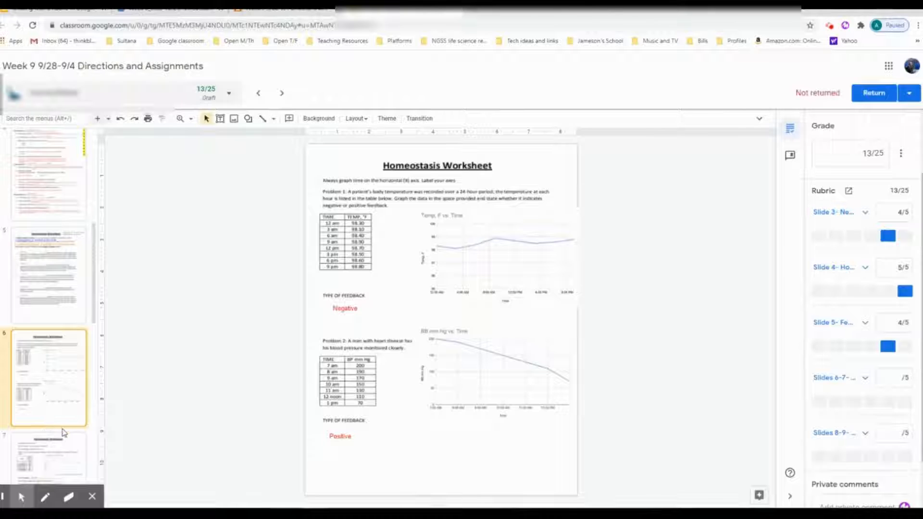
scroll(56, 441, "down", 1)
left_click(53, 440)
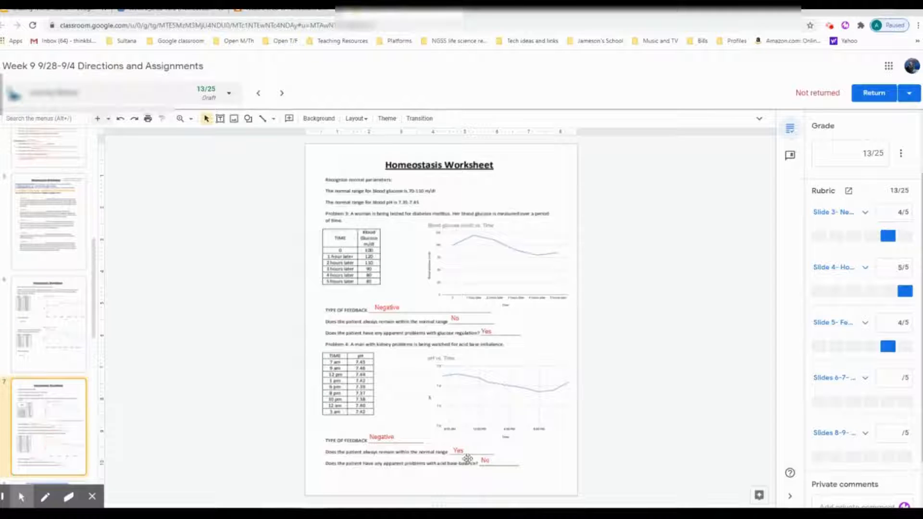
left_click(904, 401)
Check the Negative Feedback Loop charts on slides 8 and 9 and score the Slides 8-9 rubric criterion 2/5
scroll(50, 401, "down", 1)
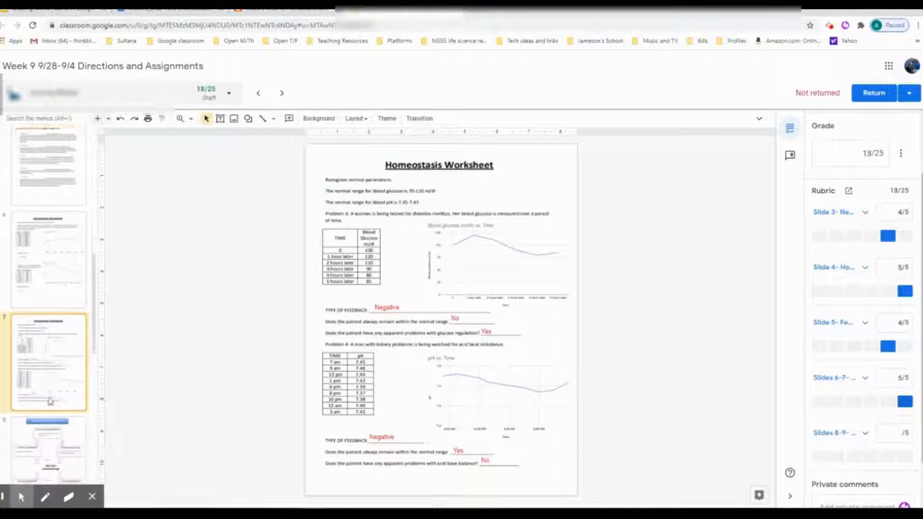
scroll(50, 401, "down", 1)
left_click(36, 416)
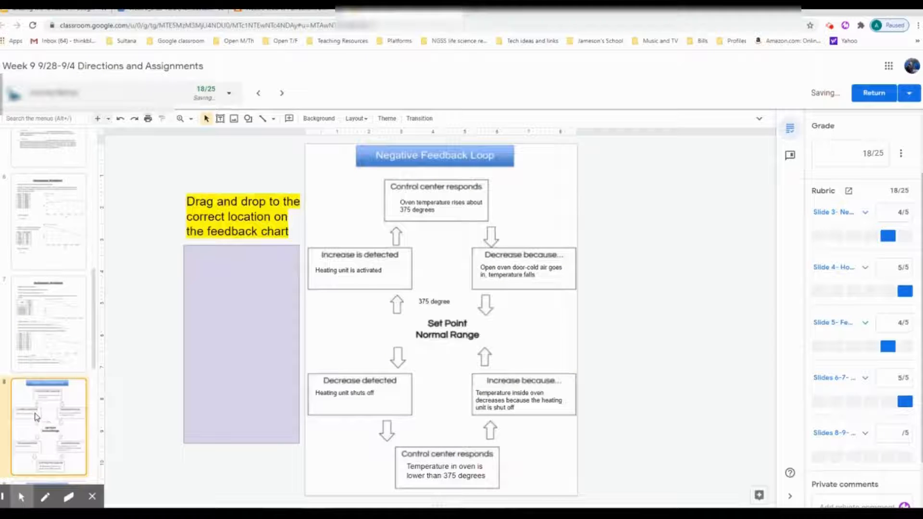
scroll(38, 418, "down", 2)
left_click(42, 429)
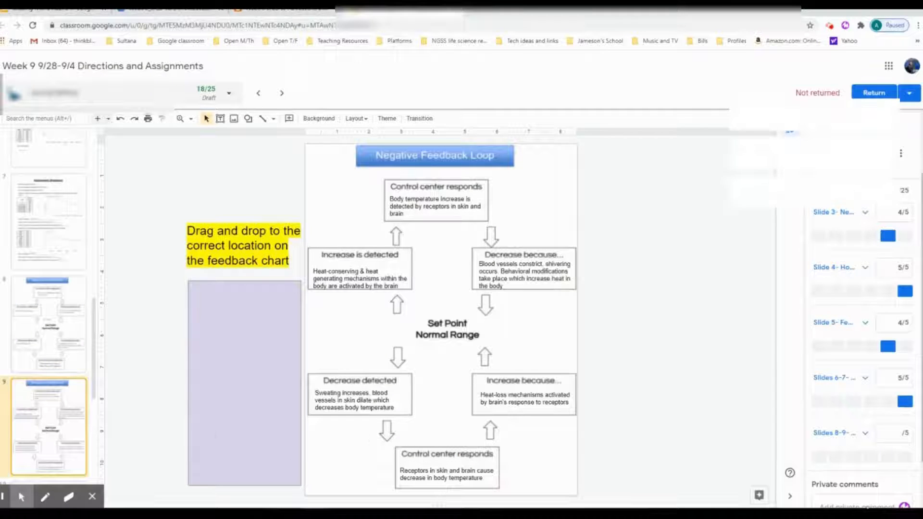
left_click(853, 457)
scroll(852, 423, "up", 2)
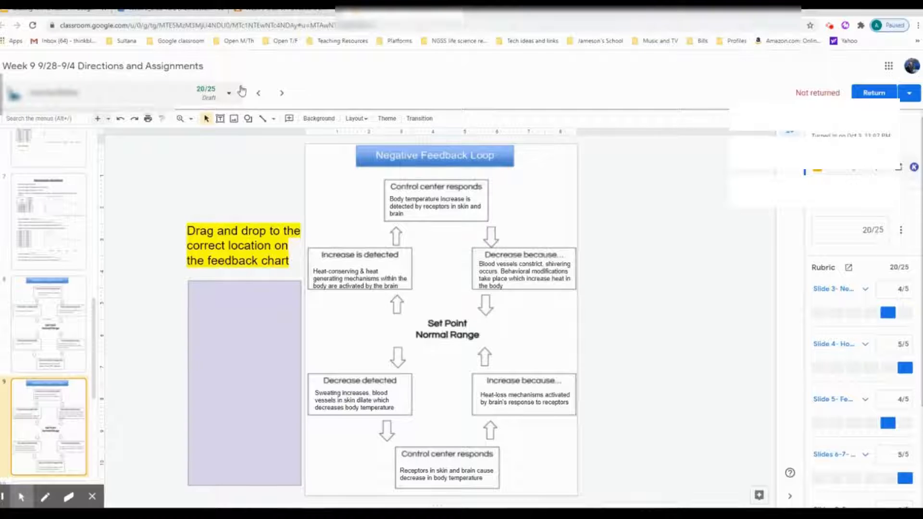
Go to the next student's submission and override the overall grade with 17 out of 25
left_click(281, 93)
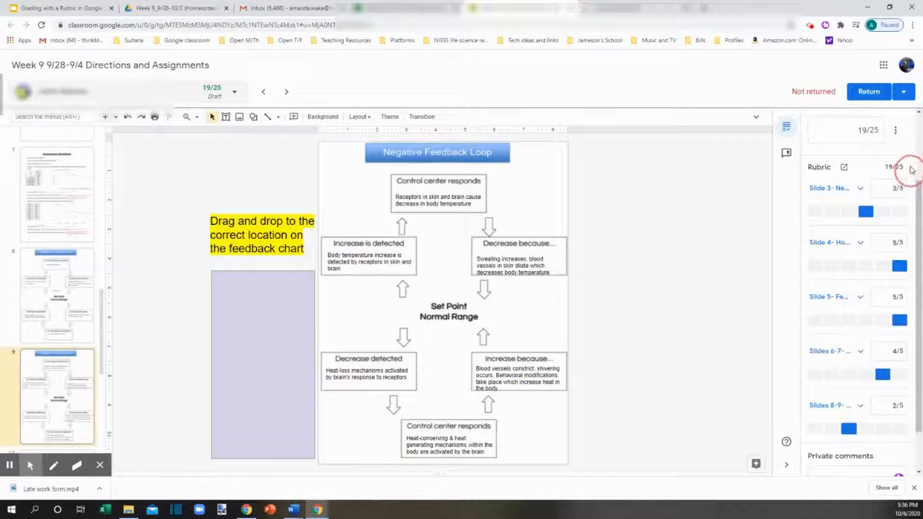
left_click(865, 131)
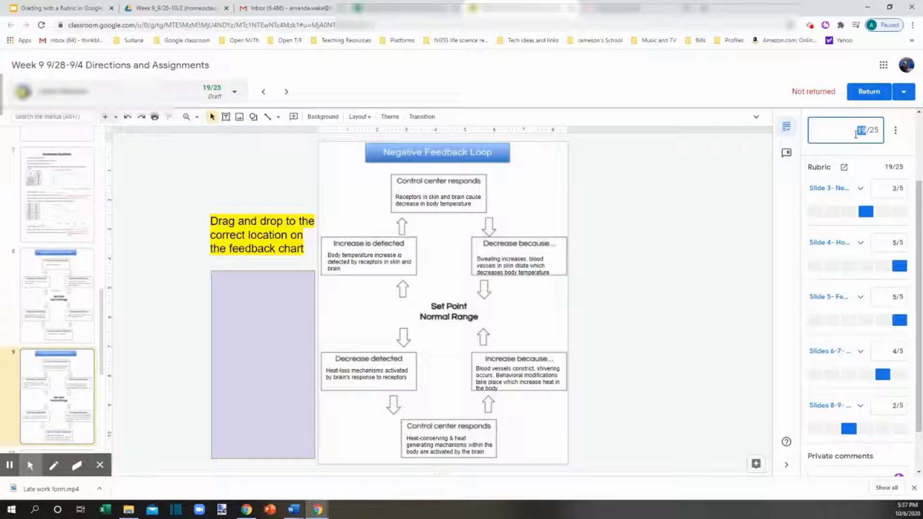
type("17")
left_click(906, 154)
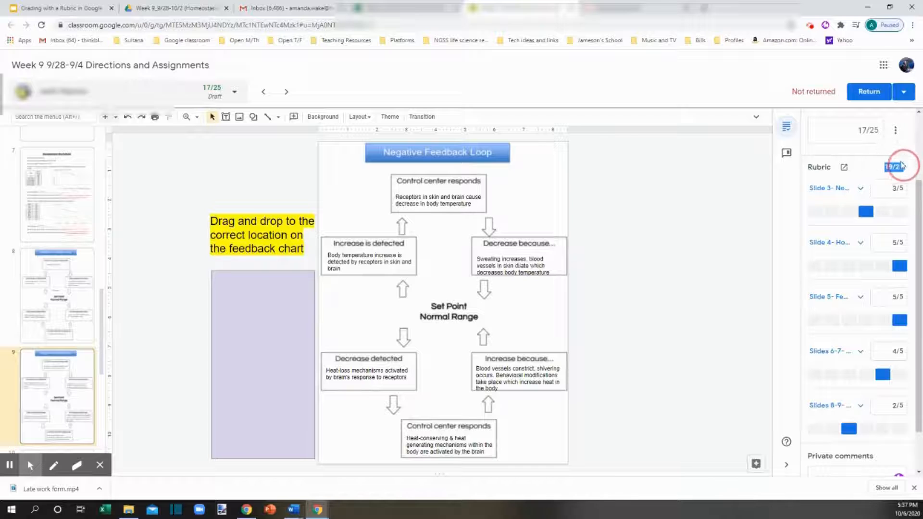
Compare the rubric total with the overall grade and open the private comment field
double_click(890, 166)
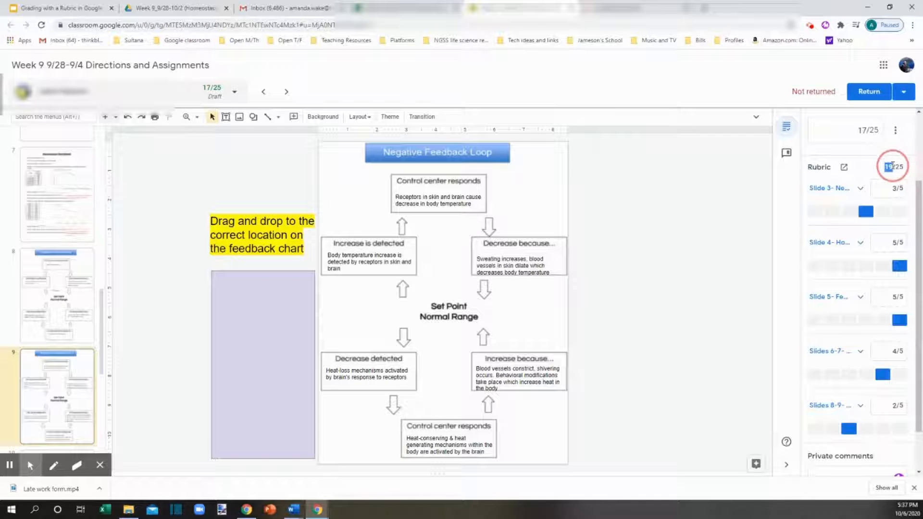
double_click(868, 129)
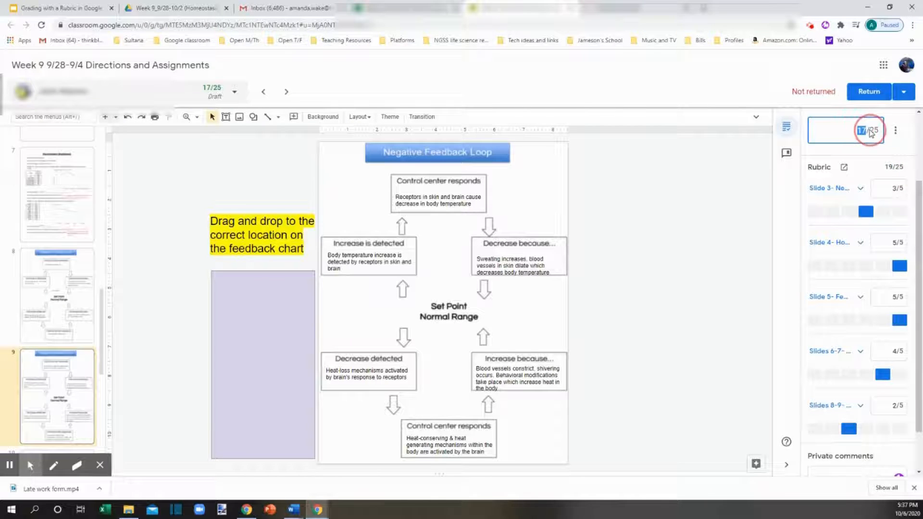
left_click(849, 472)
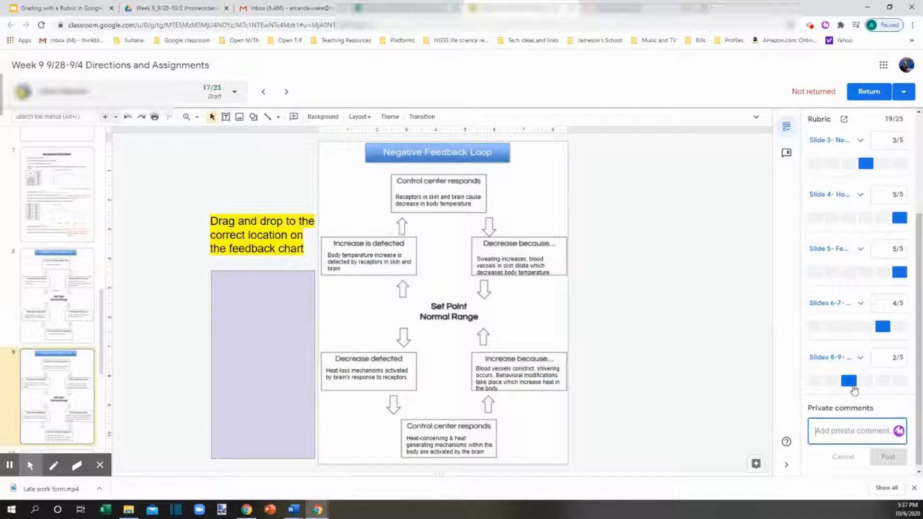
scroll(854, 390, "up", 2)
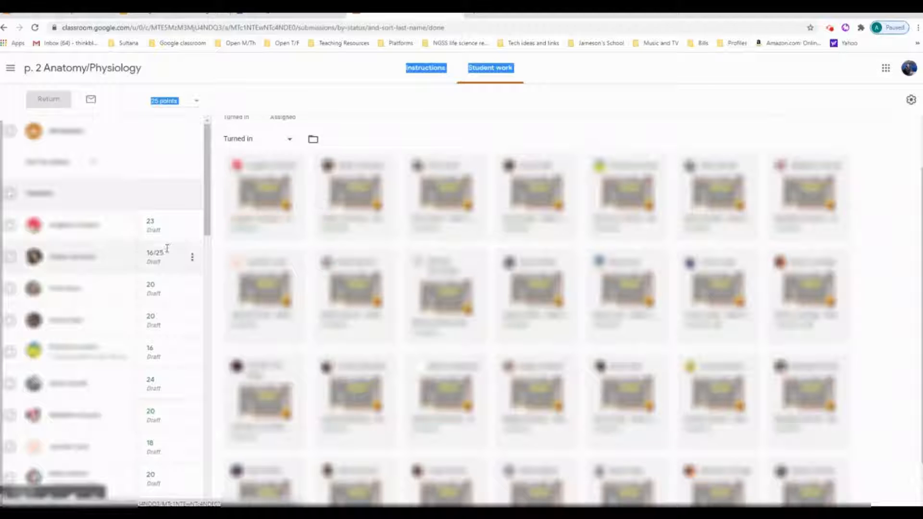
Check the draft grades in the p. 2 Anatomy/Physiology roster, select all students and start returning their work
scroll(168, 253, "down", 2)
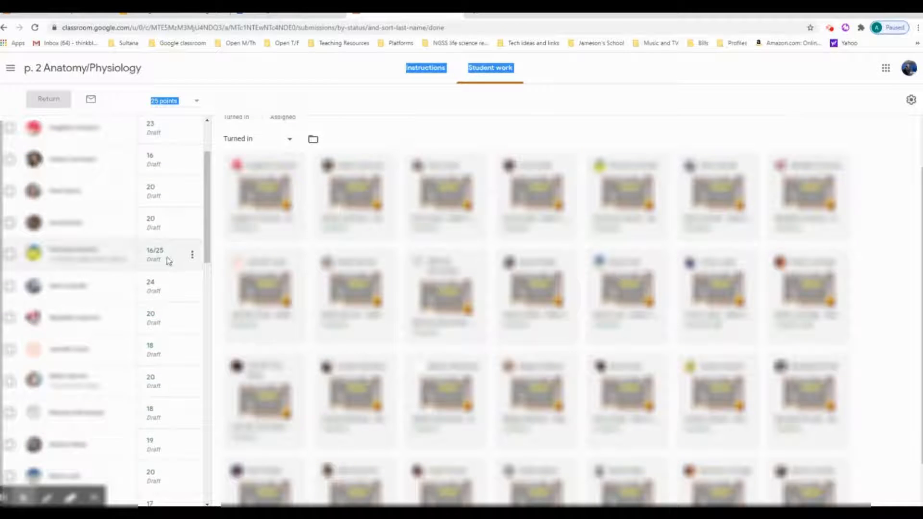
scroll(168, 259, "down", 1)
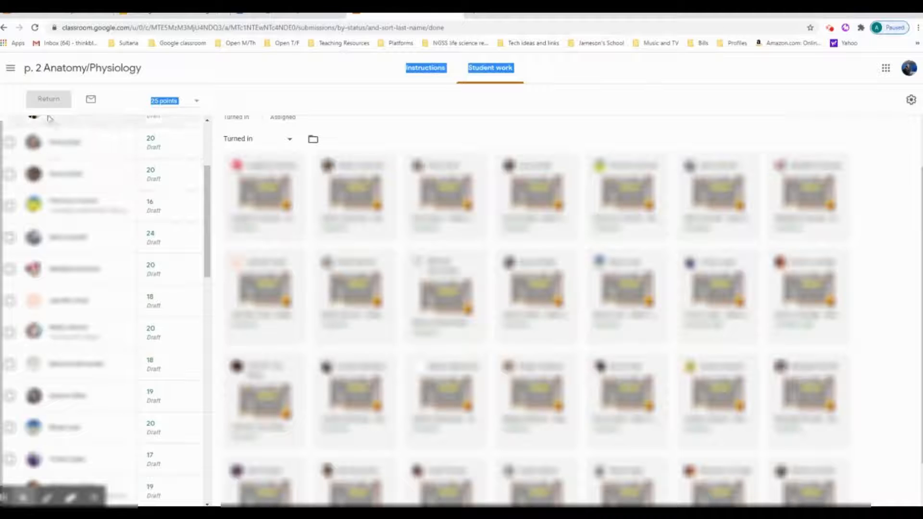
scroll(84, 188, "up", 3)
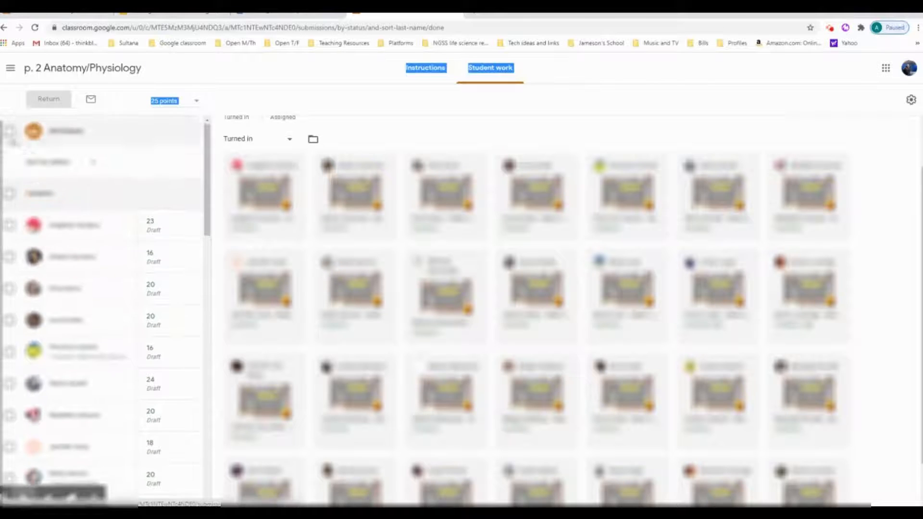
left_click(8, 134)
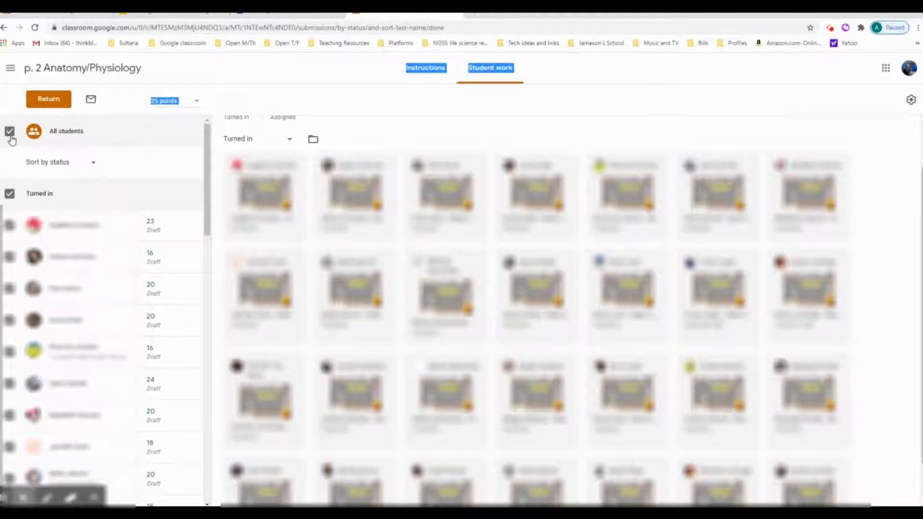
left_click(62, 101)
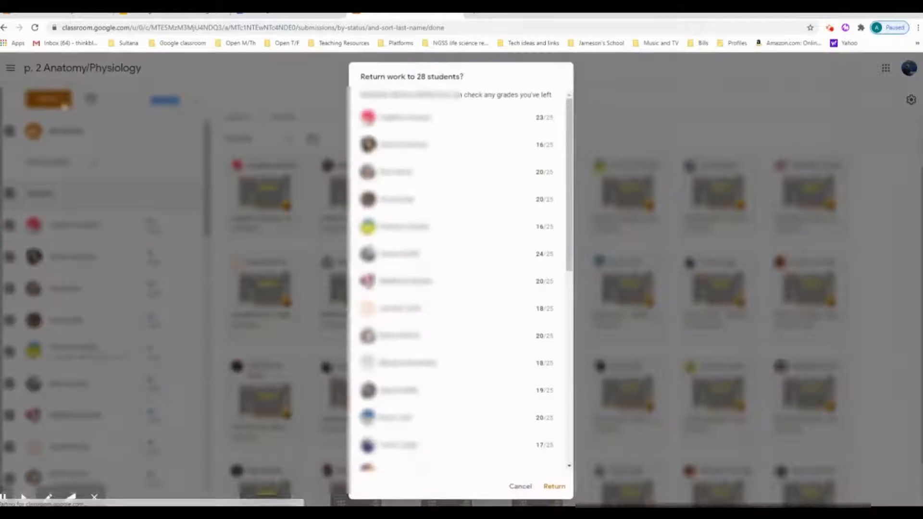
Return the work with a message that it is graded, needs no resubmission, and the rubric under "view details" shows missed points
left_click_drag(568, 193, 572, 238)
scroll(565, 194, "down", 7)
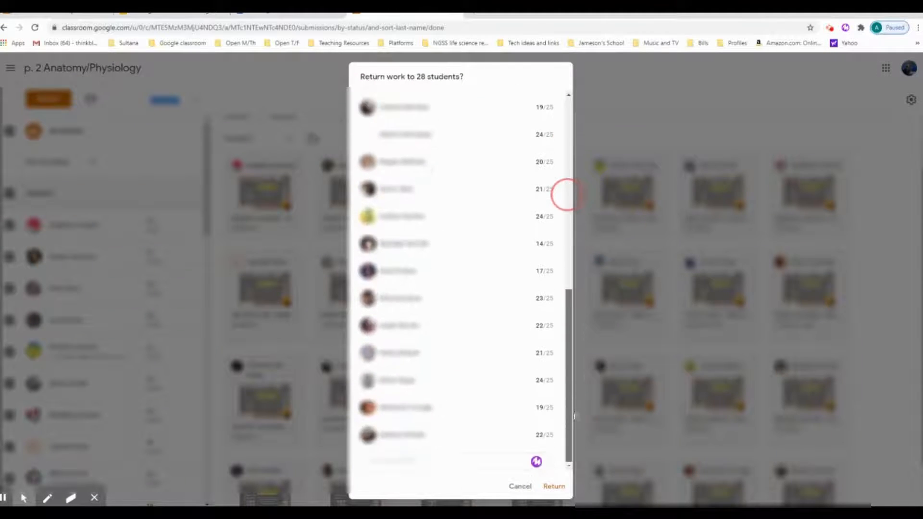
left_click(483, 463)
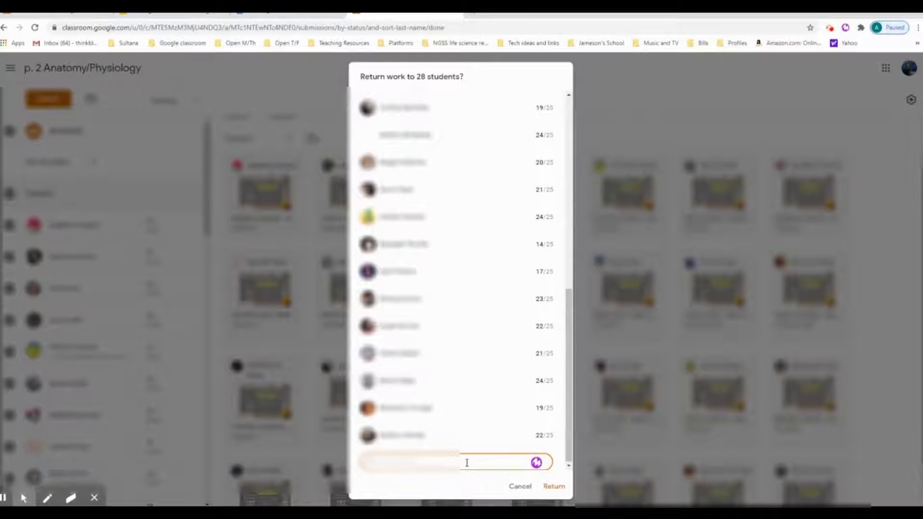
left_click(448, 464)
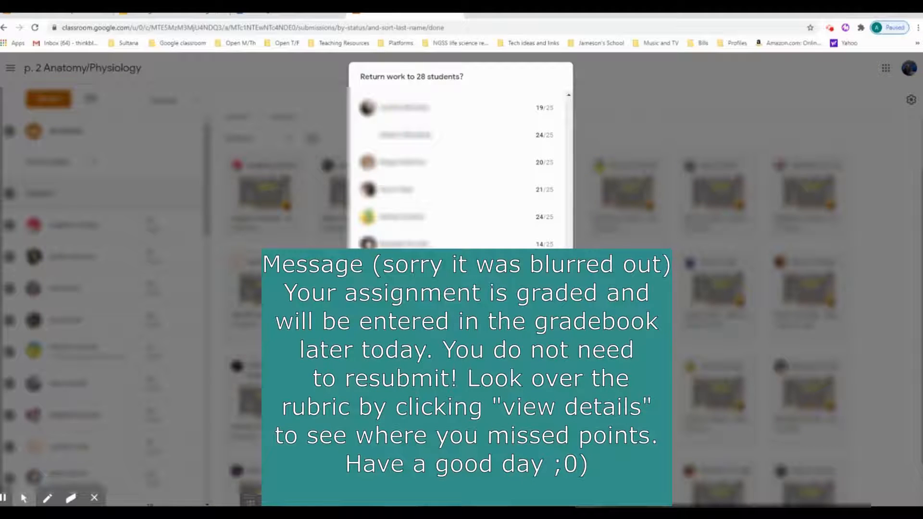
type("Your assignment is graded and will be entered in the gradebook later today. You do not need to resubmit! Look over the rubric by clicking \"view details\" to see where you missed points. Have a good day ;0)")
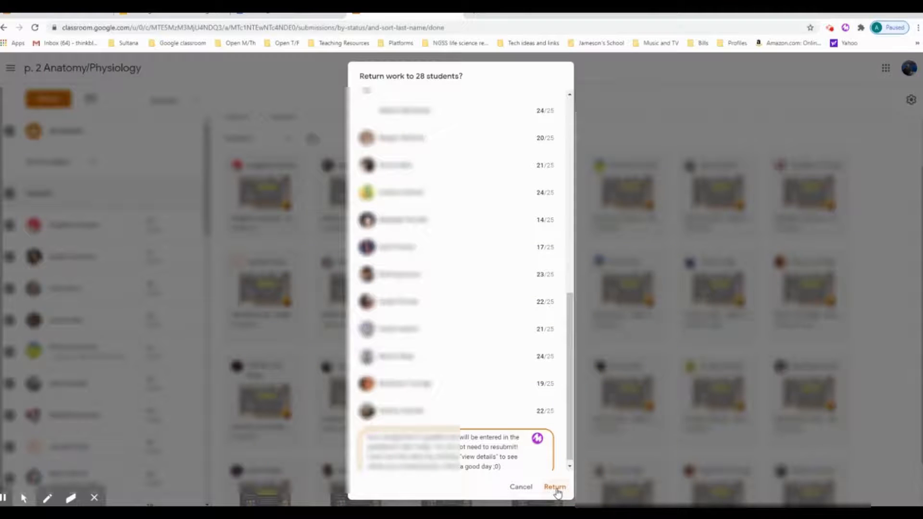
left_click(555, 487)
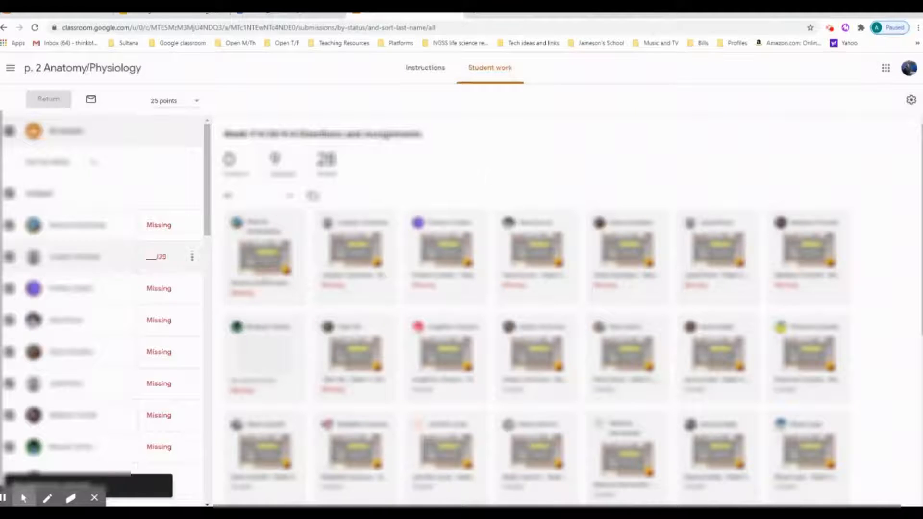
Review the returned grades and missing assignments in the student list, along with the assignment's submission overview
scroll(203, 232, "down", 10)
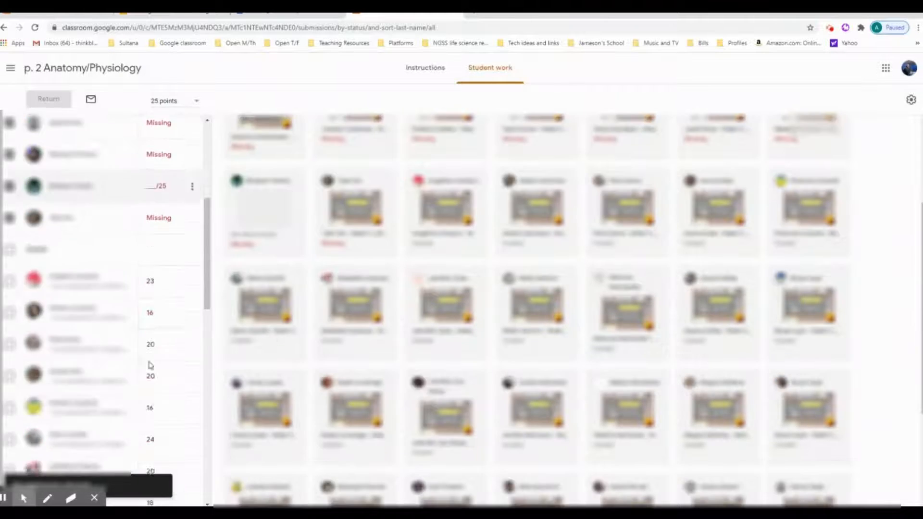
scroll(162, 251, "up", 1)
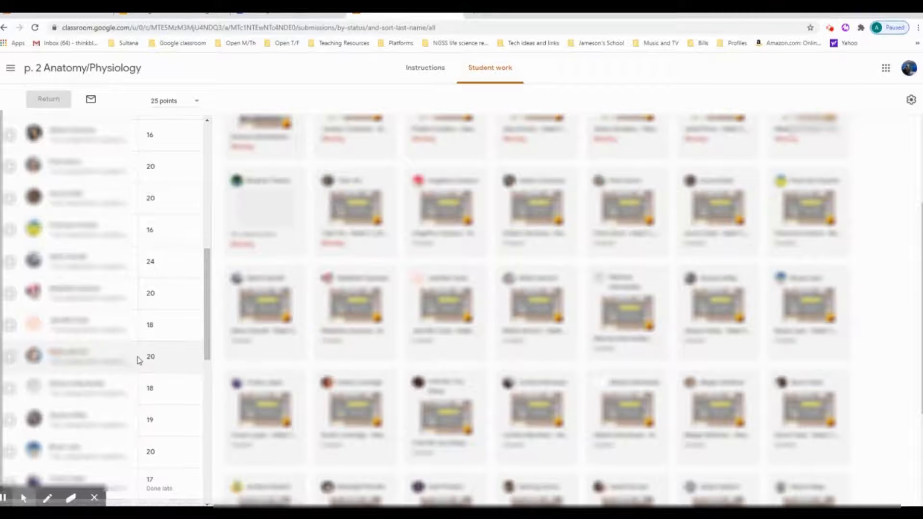
scroll(138, 361, "up", 2)
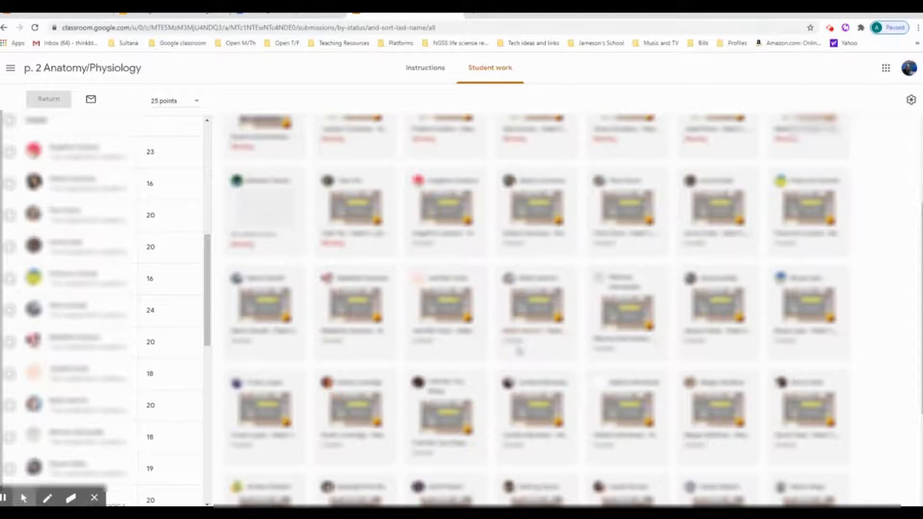
scroll(103, 312, "up", 2)
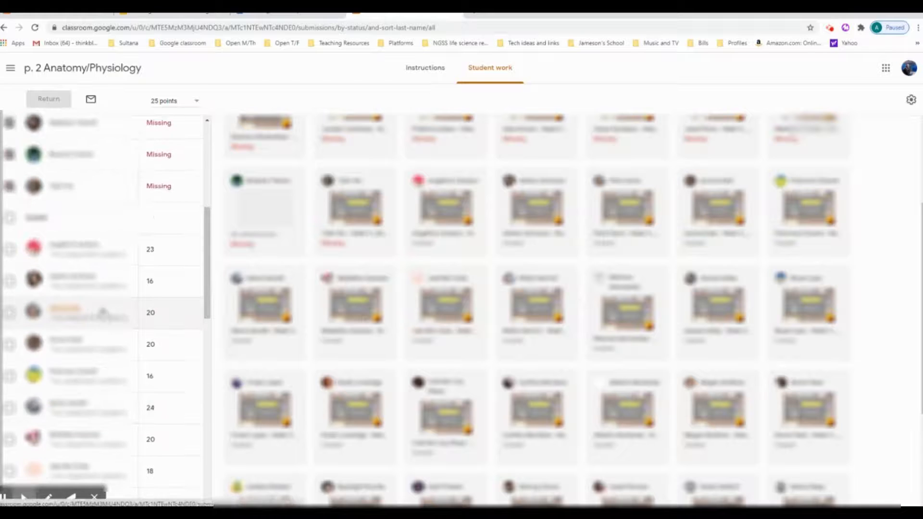
scroll(103, 313, "up", 4)
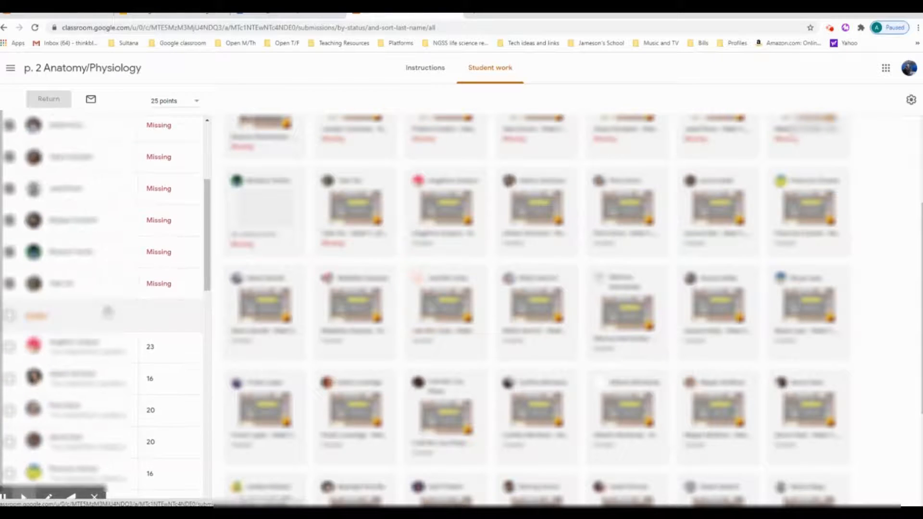
scroll(107, 313, "up", 2)
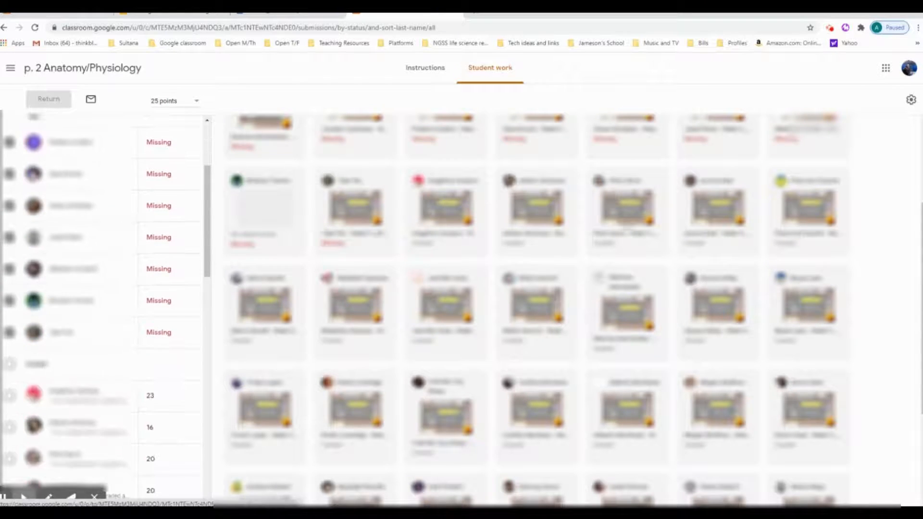
scroll(629, 227, "up", 3)
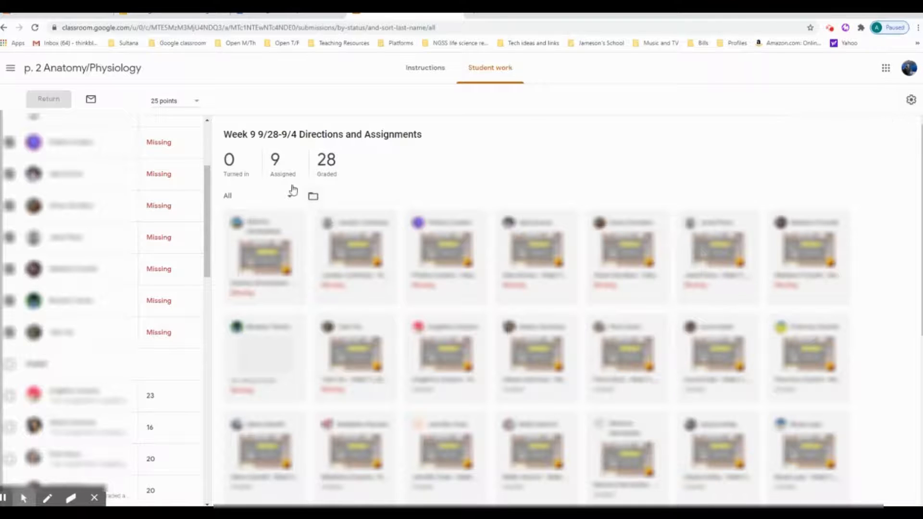
Download this assignment's grades as CSV, open the file in Excel and maximize its window
left_click(910, 100)
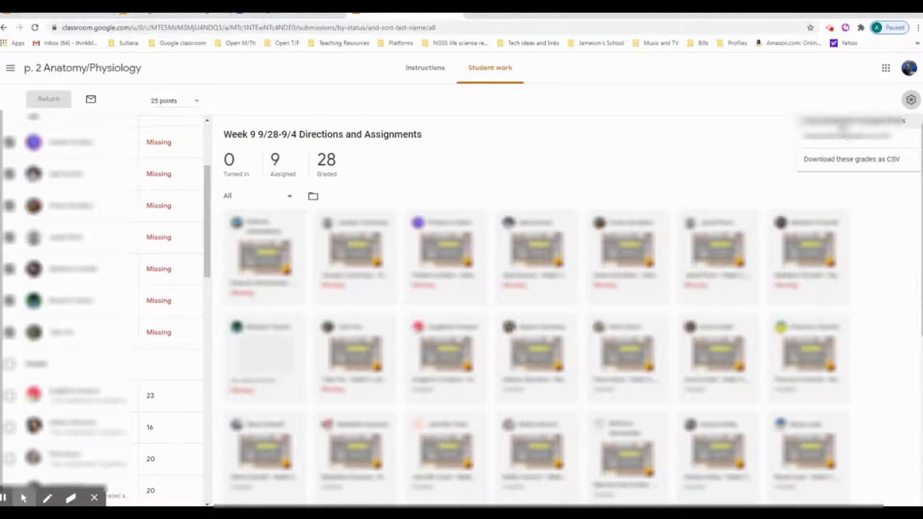
left_click(815, 166)
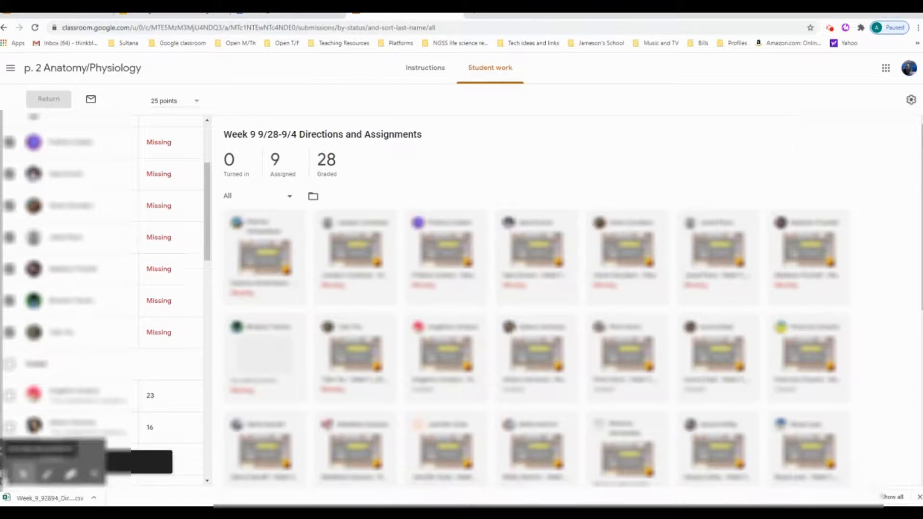
left_click(20, 499)
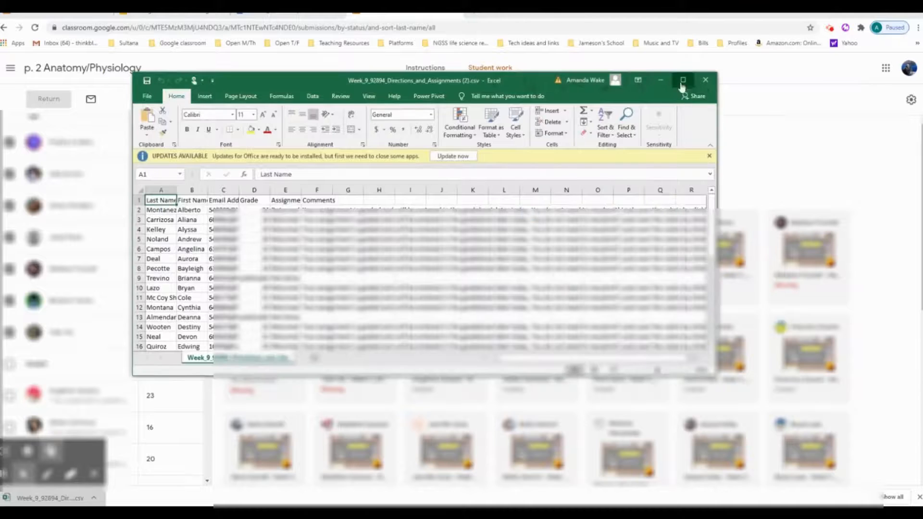
left_click(682, 80)
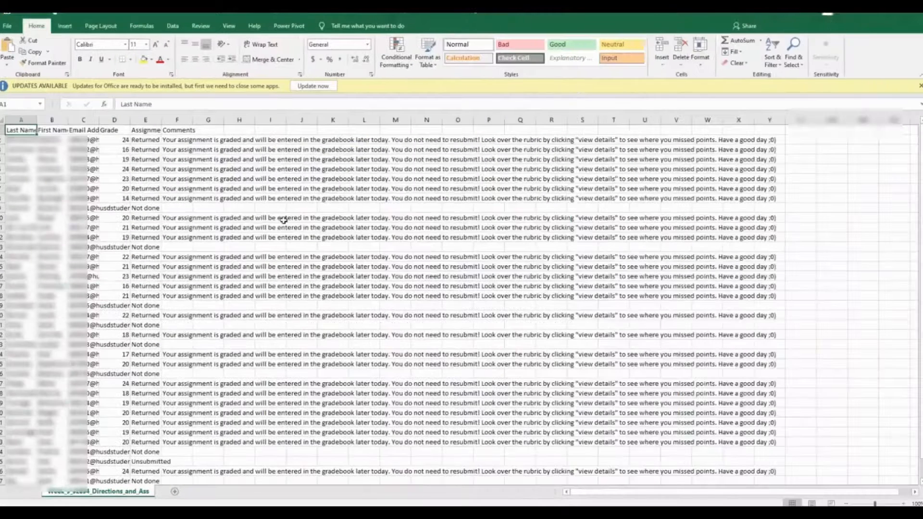
Hide the Comments column in the exported grades spreadsheet
left_click(170, 120)
right_click(171, 124)
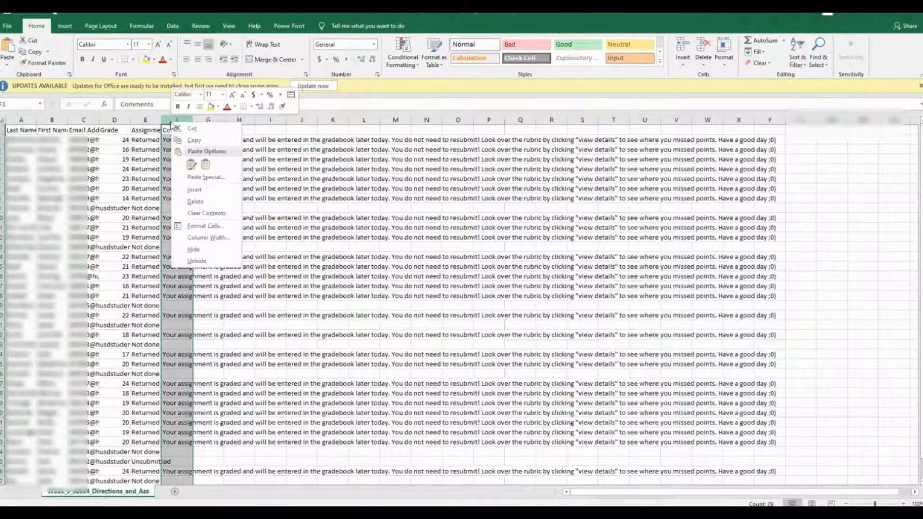
left_click(194, 249)
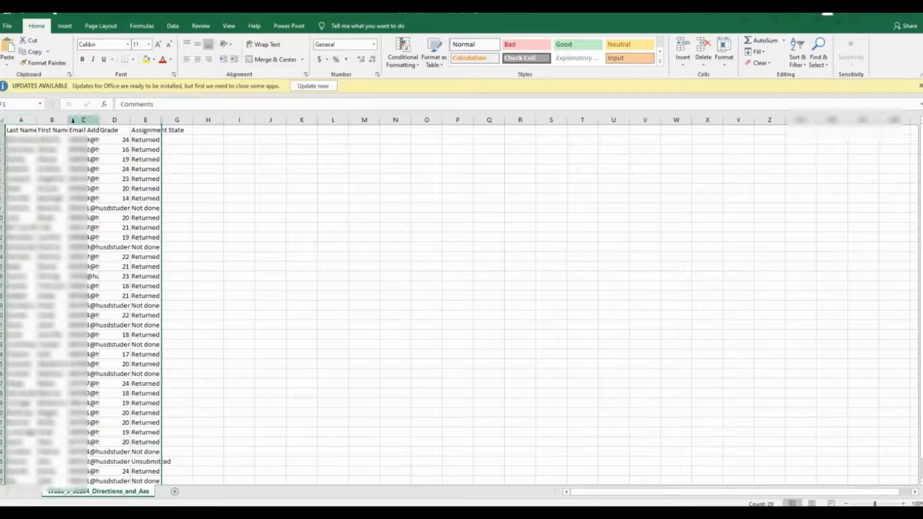
left_click(124, 117)
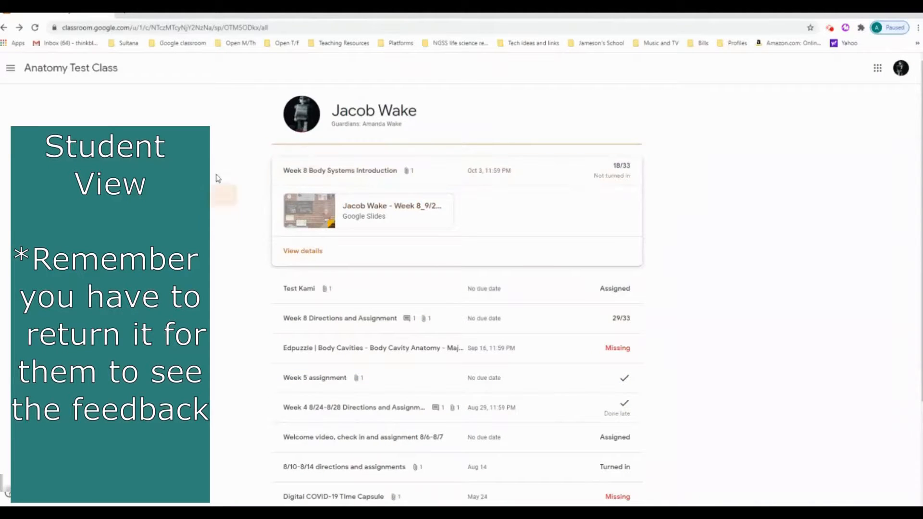
In the student's Google Classroom view of Anatomy Test Class, open the student's work list and the details of Week 8 Body Systems Introduction
left_click(83, 70)
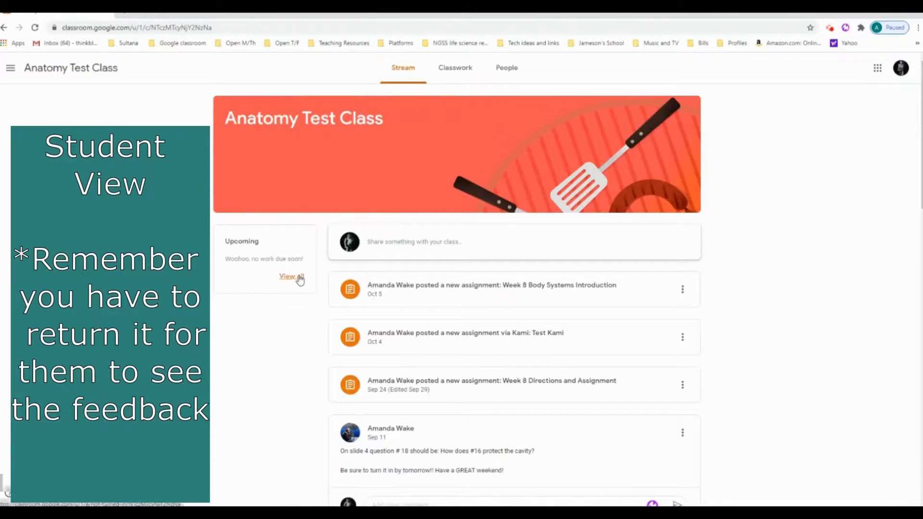
left_click(456, 70)
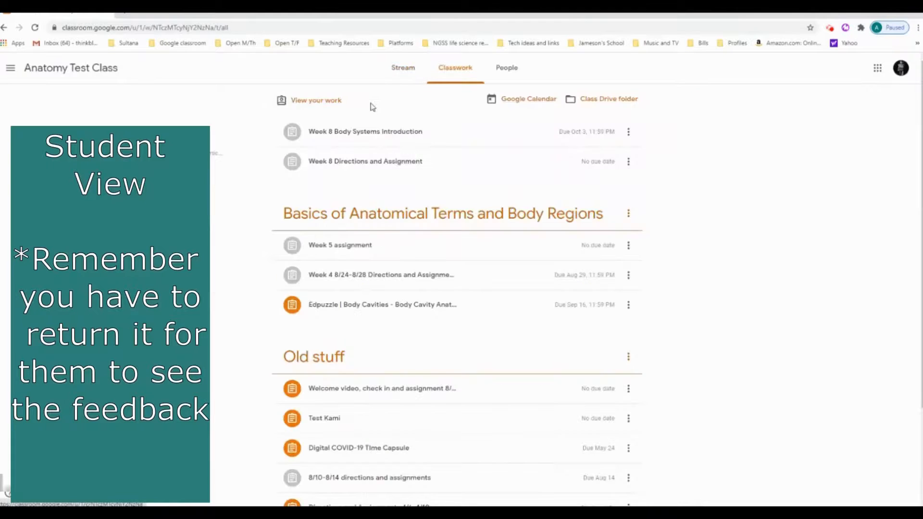
left_click(323, 100)
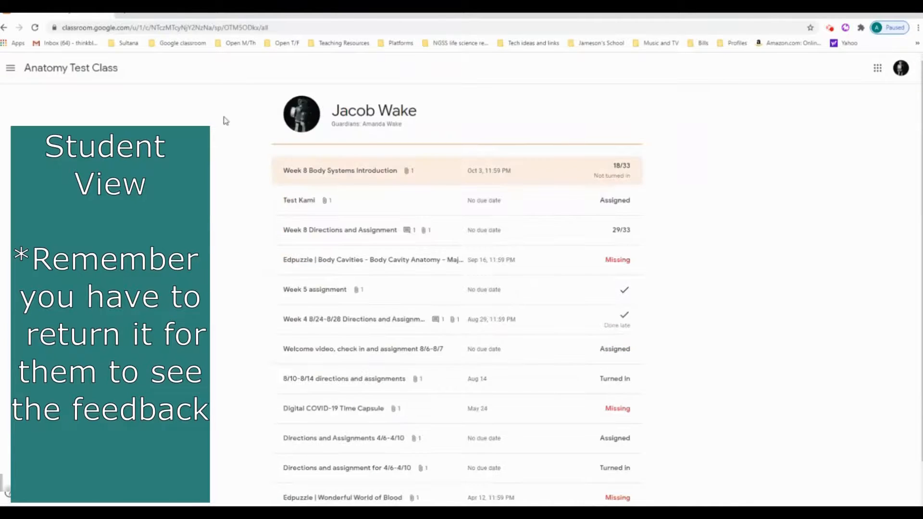
left_click(310, 174)
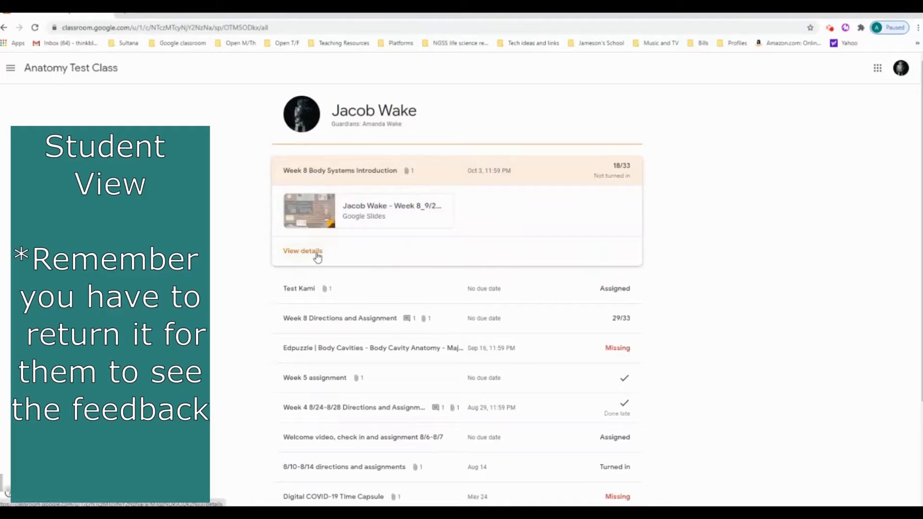
left_click(317, 257)
Review the returned rubric scores on the assignment and inspect the rating levels of the Cardiovascular System- slide 5 criterion
scroll(366, 197, "down", 2)
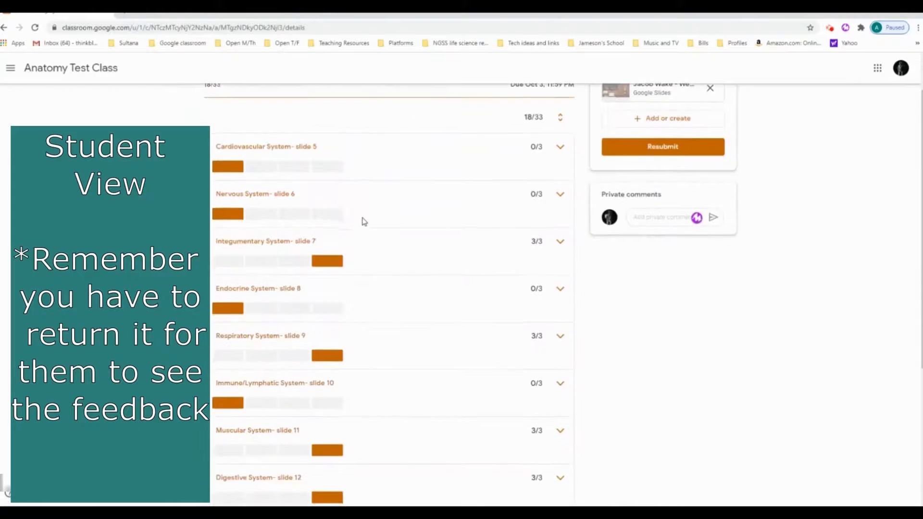
scroll(363, 221, "down", 4)
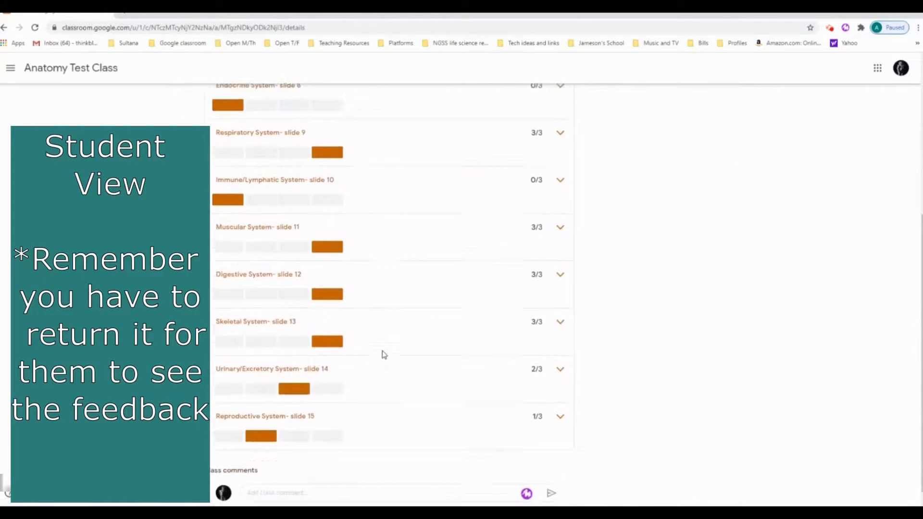
scroll(384, 355, "up", 5)
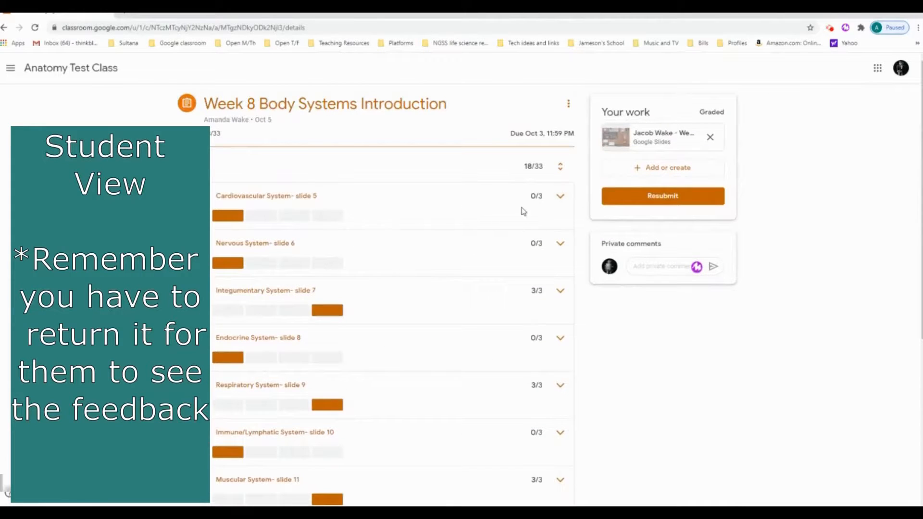
left_click(560, 196)
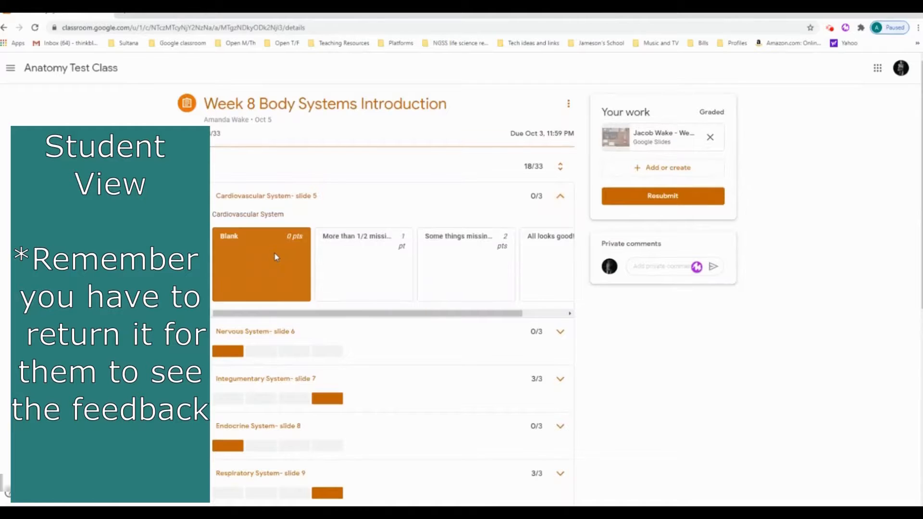
left_click(560, 196)
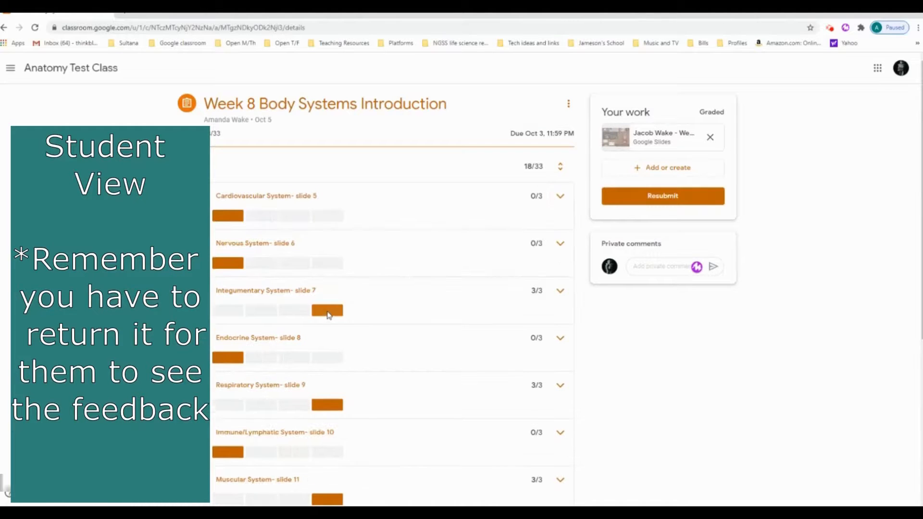
Check the scores of the remaining body system criteria and the rating levels of the Urinary/Excretory System- slide 14 criterion
scroll(321, 418, "down", 1)
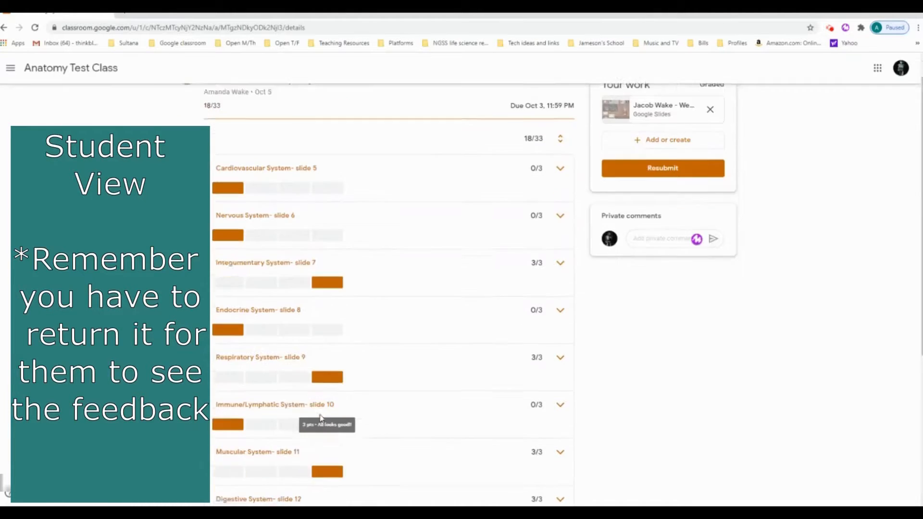
scroll(321, 418, "down", 1)
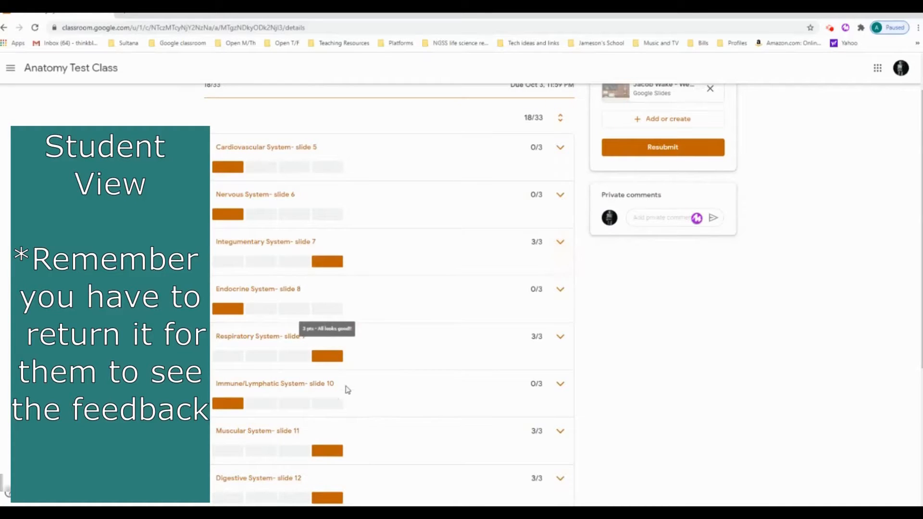
scroll(348, 389, "down", 4)
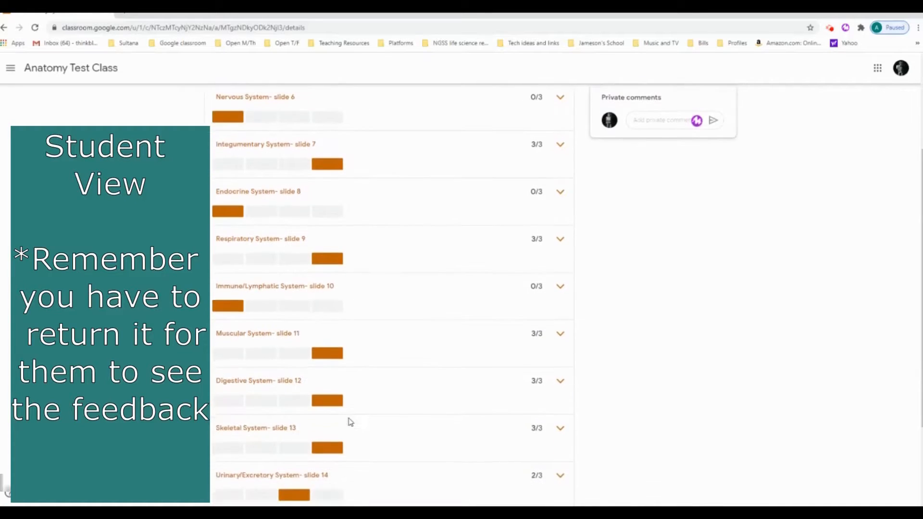
left_click(560, 378)
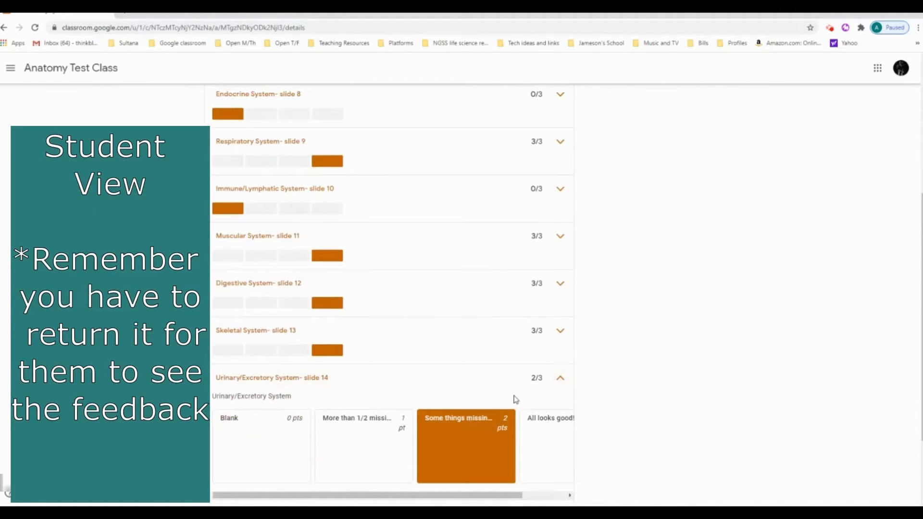
left_click(561, 379)
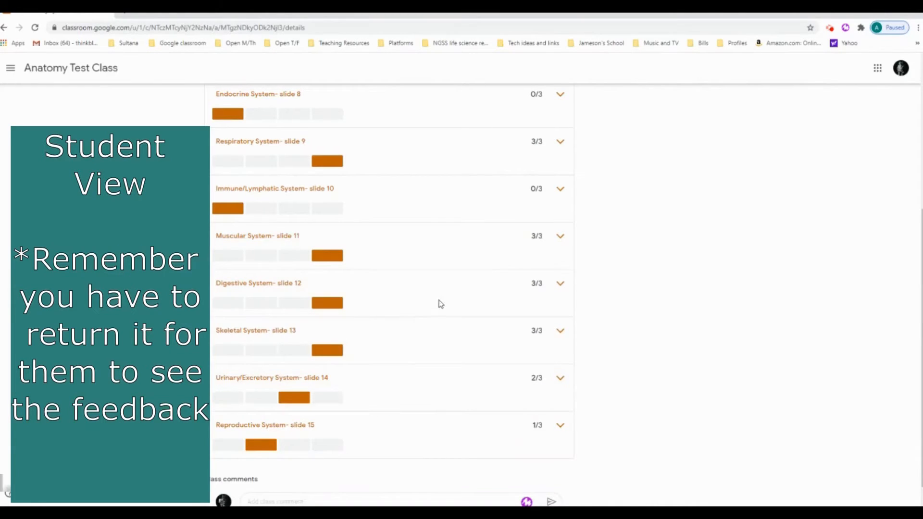
scroll(457, 411, "up", 5)
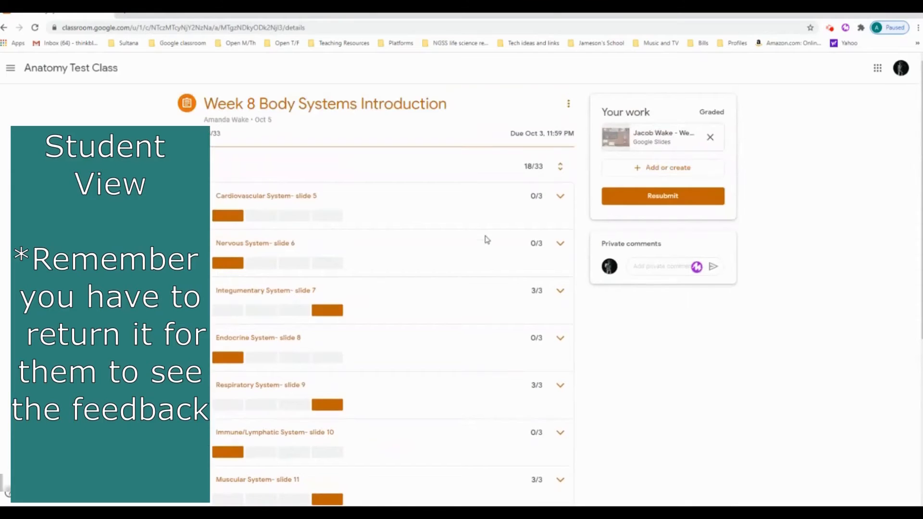